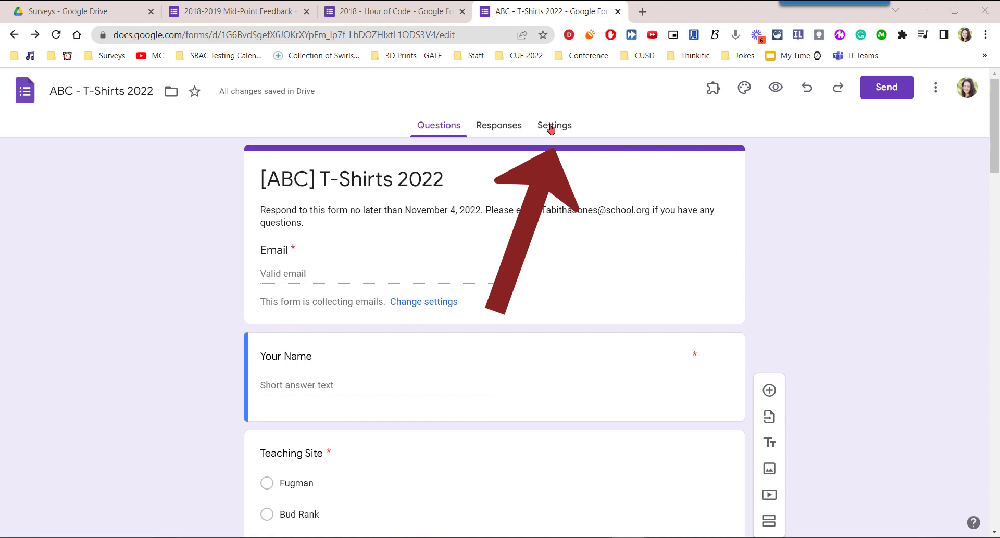
Open the T-shirt form's settings and expand the Responses section to review how responses are collected
{"action": "left_click", "coordinate": [552, 127]}
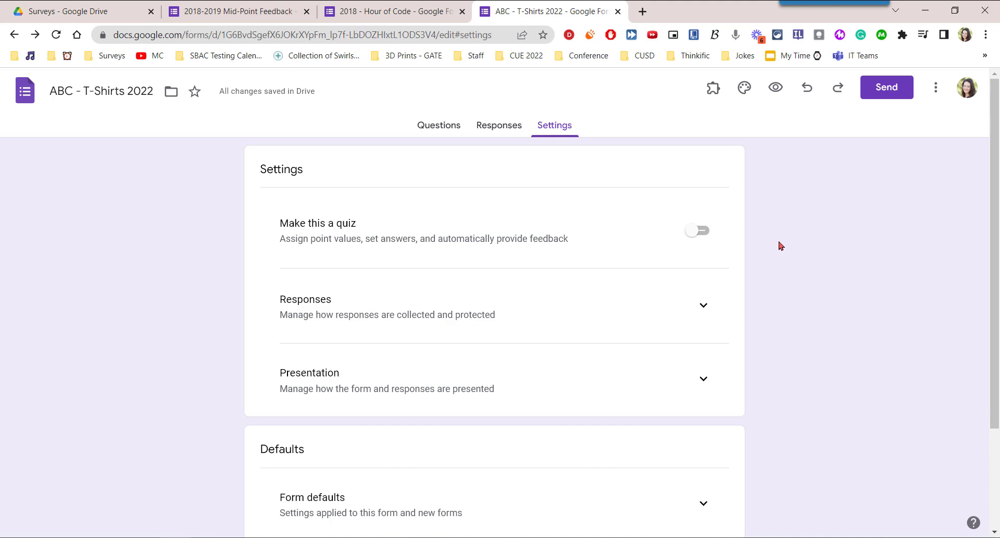
{"action": "scroll", "coordinate": [792, 254], "scroll_direction": "down", "scroll_amount": 1}
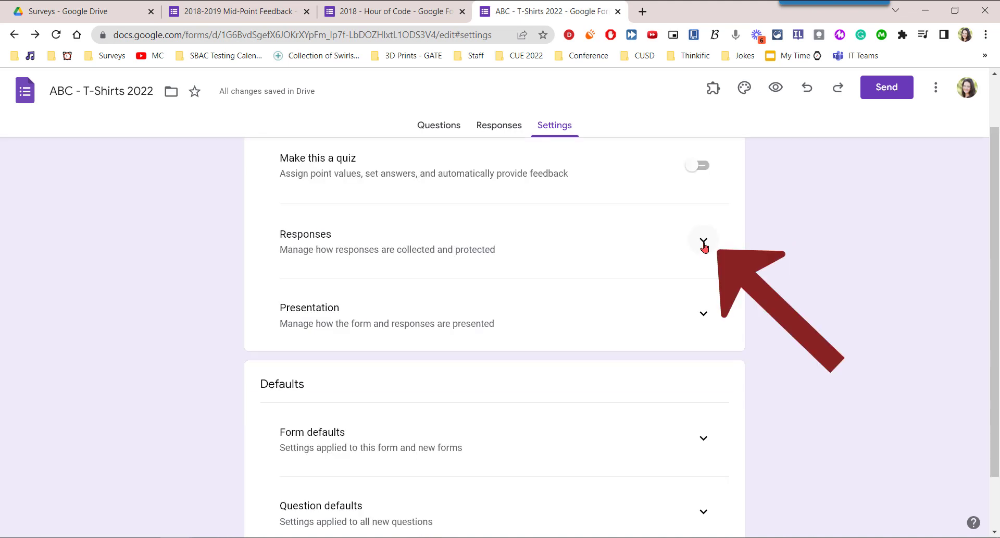
{"action": "left_click", "coordinate": [704, 243]}
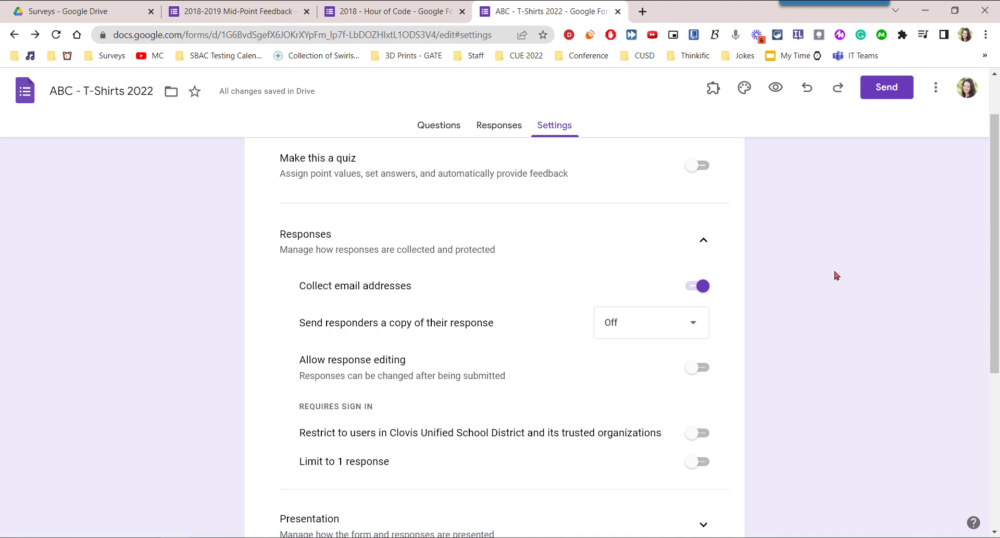
{"action": "middle_click", "coordinate": [857, 241]}
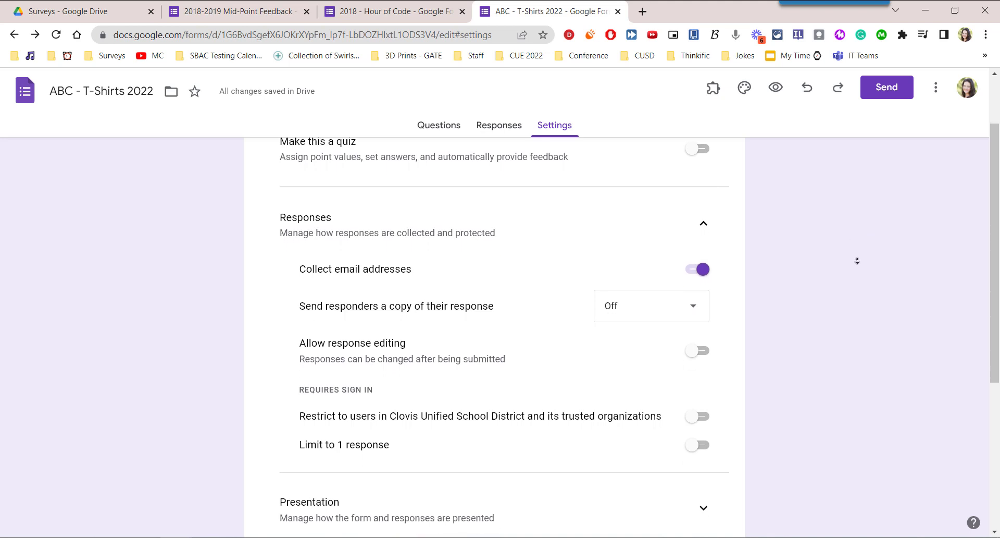
{"action": "middle_click", "coordinate": [858, 261]}
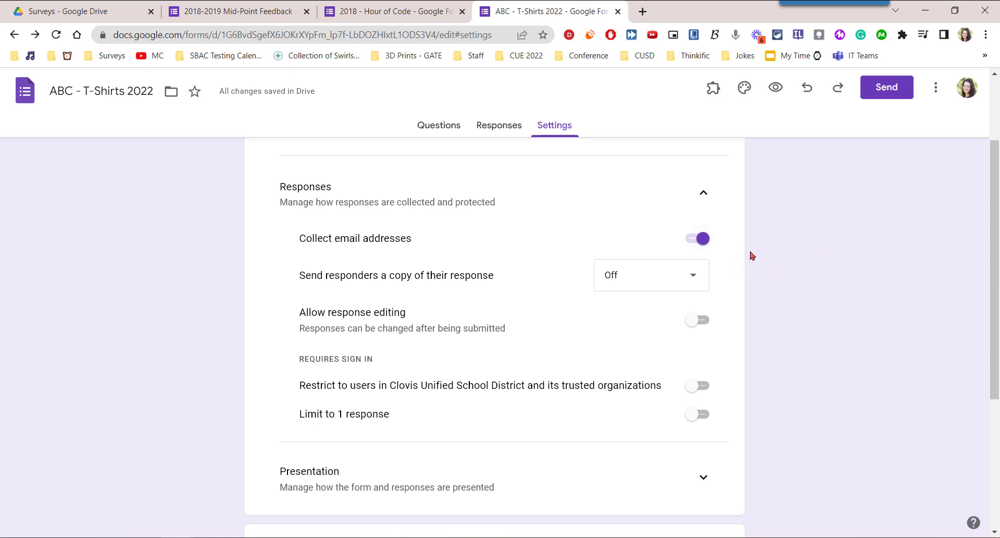
{"action": "middle_click", "coordinate": [840, 266]}
{"action": "middle_click", "coordinate": [840, 282]}
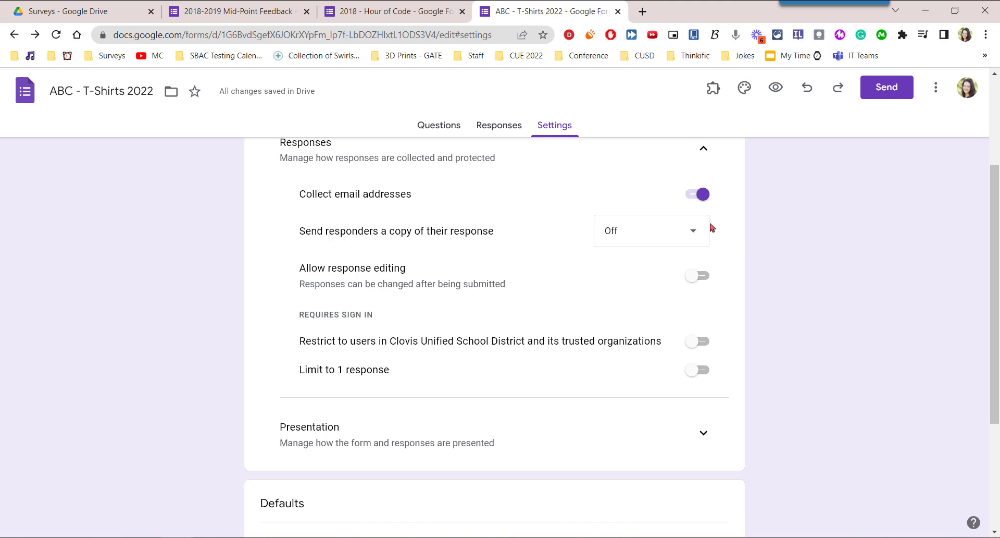
Check the options for sending responders a copy, and restrict the form to users in Clovis Unified School District and its trusted organizations
{"action": "left_click", "coordinate": [693, 234]}
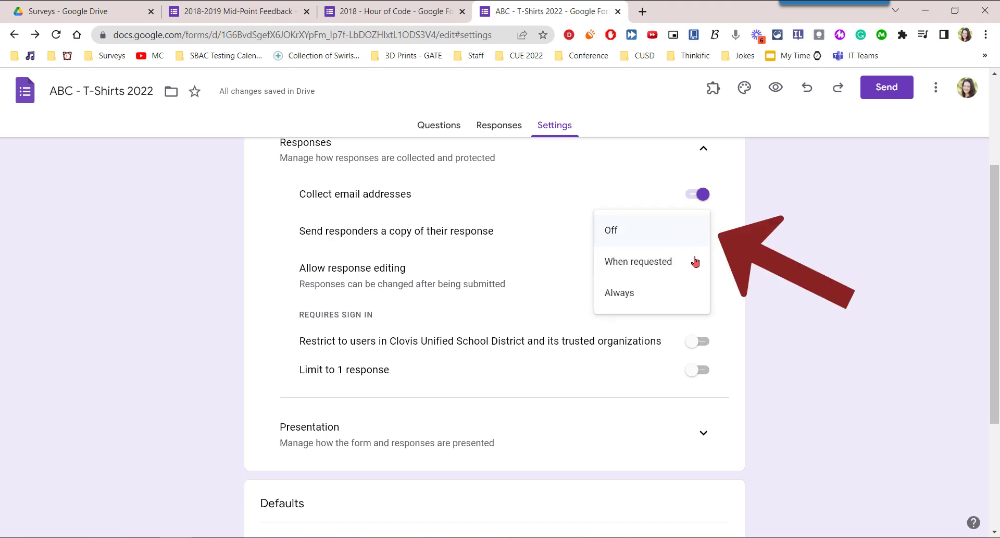
{"action": "left_click", "coordinate": [821, 262]}
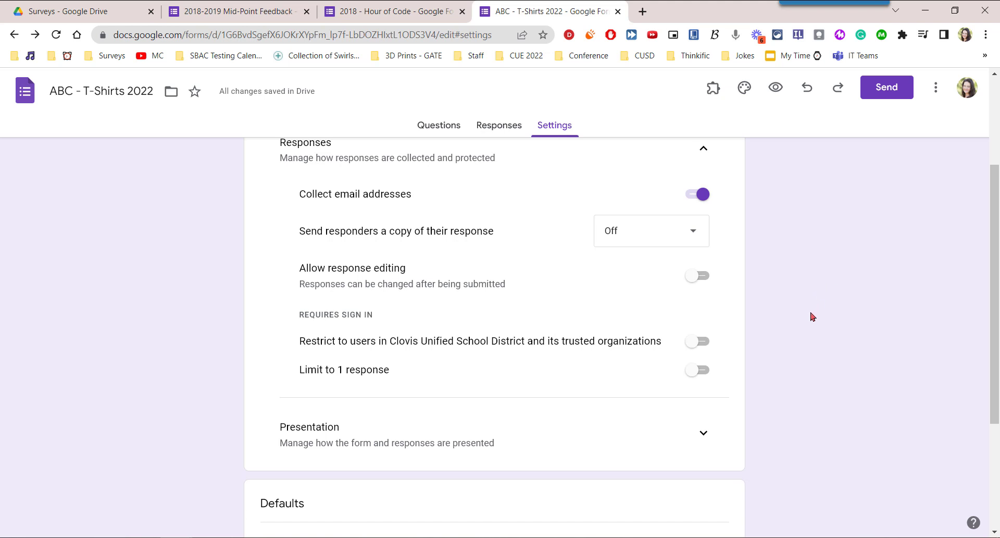
{"action": "left_click", "coordinate": [694, 342]}
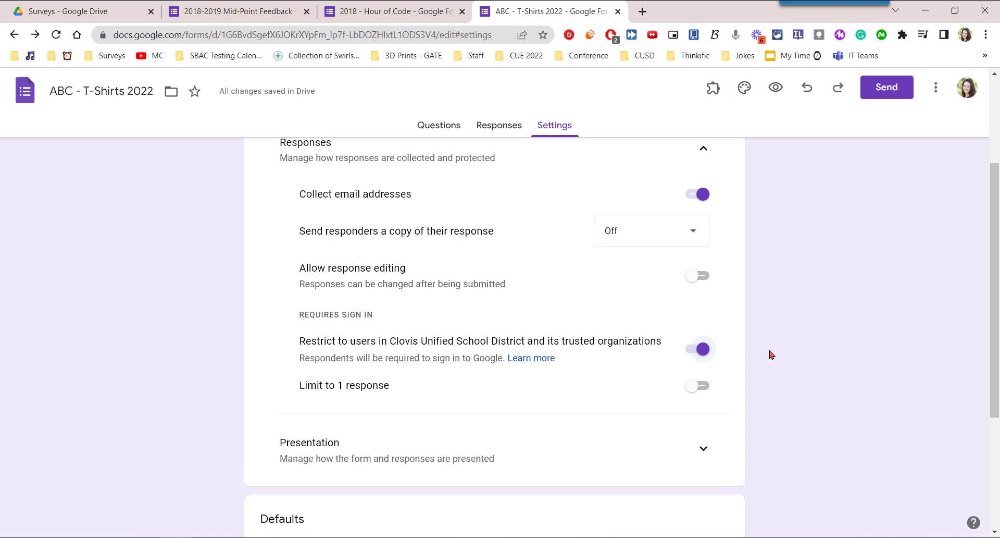
Expand the Presentation settings and turn the progress bar on and back off
{"action": "scroll", "coordinate": [771, 354], "scroll_direction": "down", "scroll_amount": 3}
{"action": "left_click", "coordinate": [742, 322]}
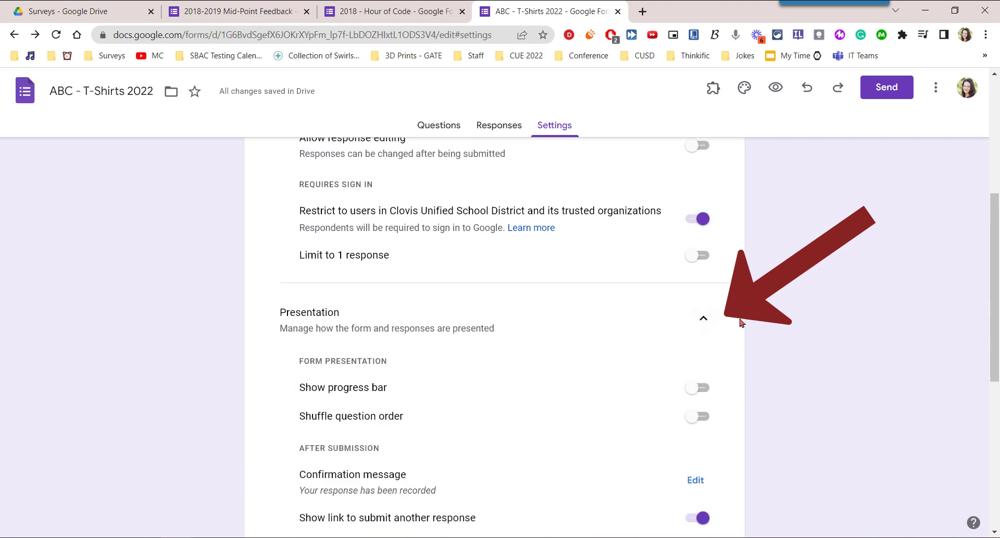
{"action": "scroll", "coordinate": [845, 329], "scroll_direction": "down", "scroll_amount": 1}
{"action": "scroll", "coordinate": [845, 330], "scroll_direction": "down", "scroll_amount": 1}
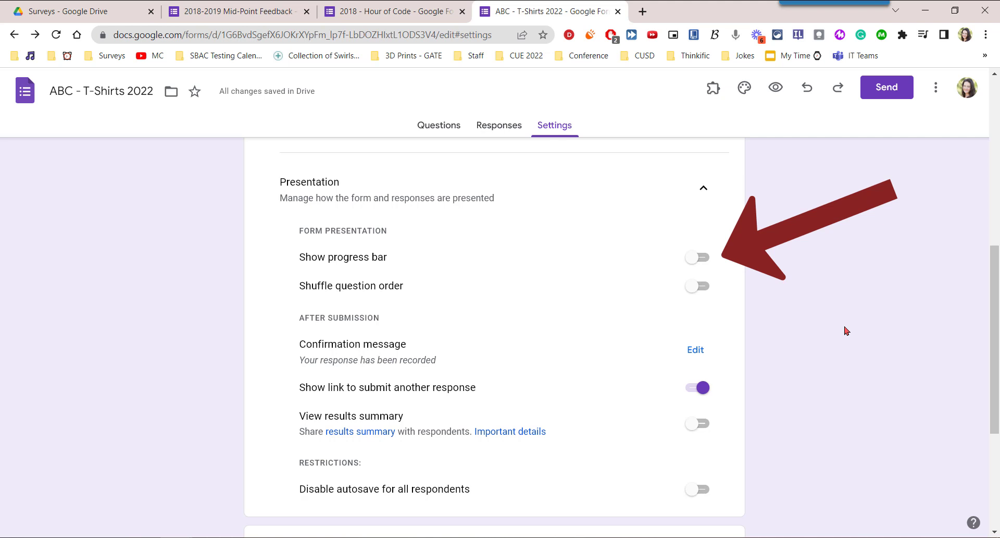
{"action": "left_click", "coordinate": [701, 258]}
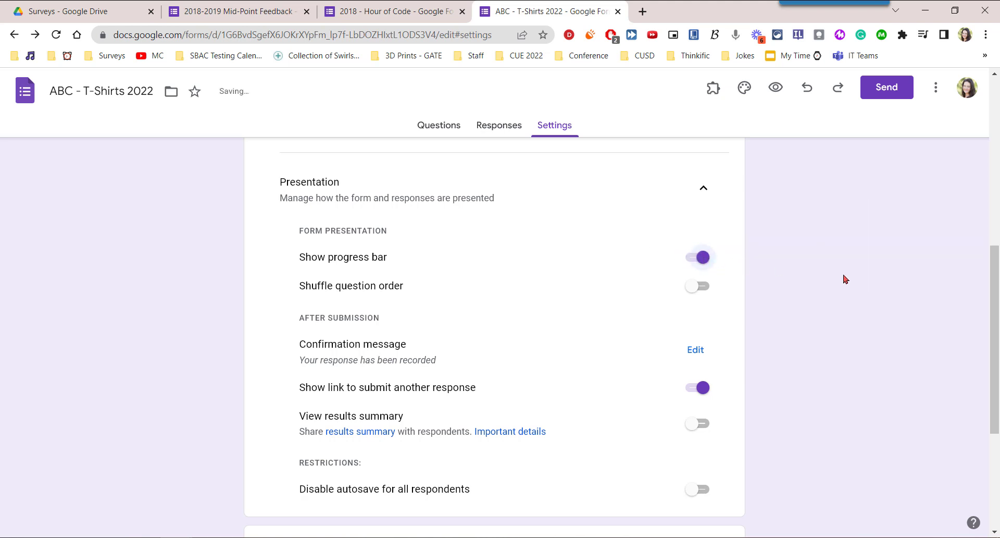
{"action": "key", "text": "space"}
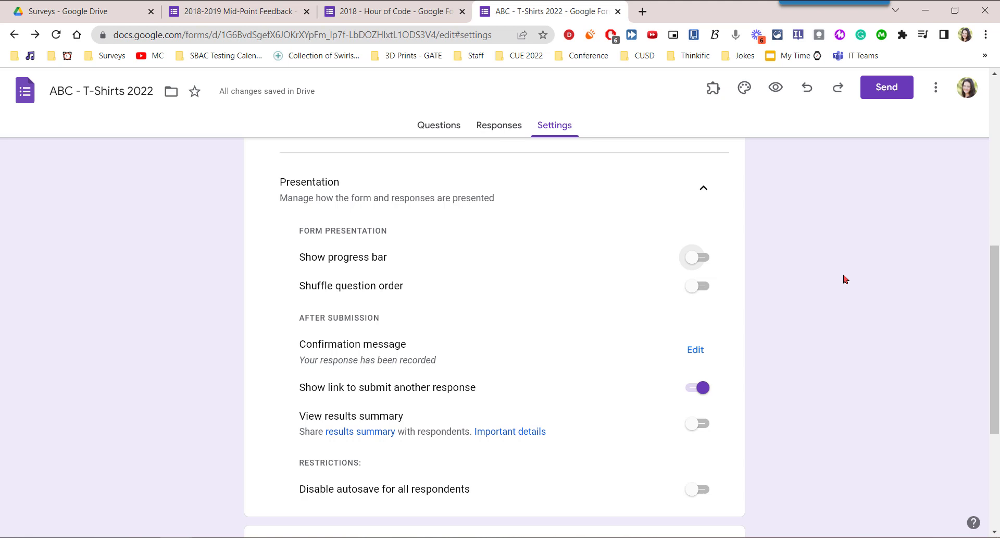
Draft the confirmation message "Well done! Thank you so much." and discard the edit
{"action": "left_click", "coordinate": [694, 350]}
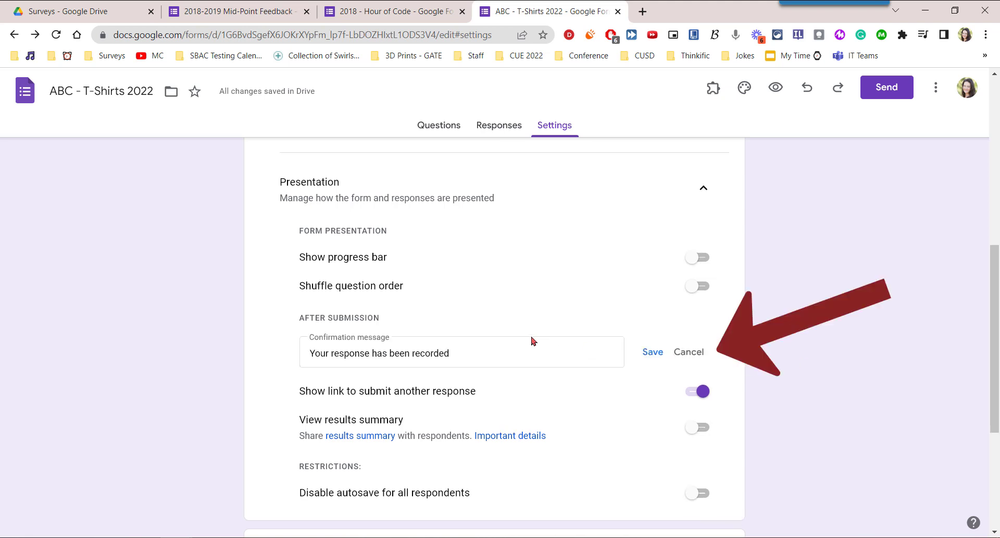
{"action": "left_click", "coordinate": [468, 352]}
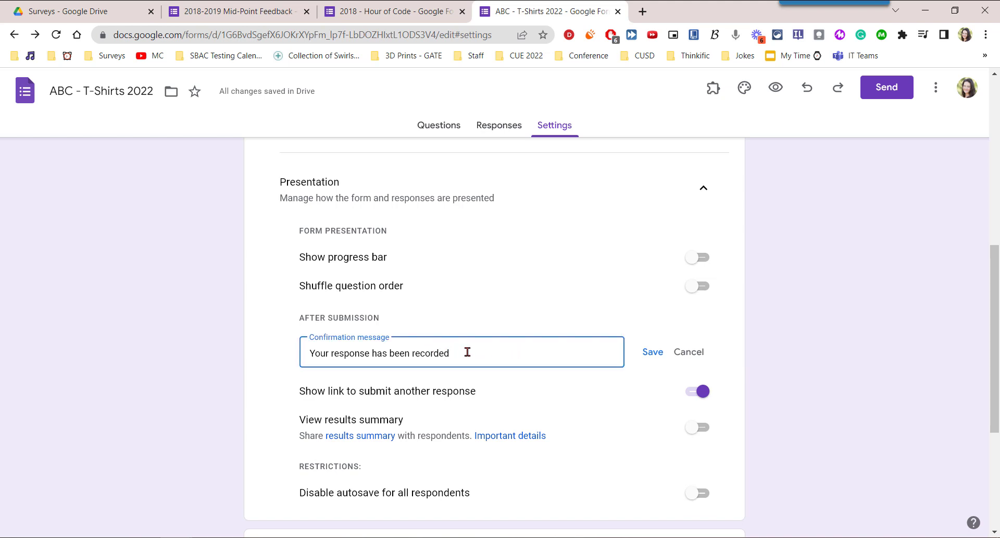
{"action": "key", "text": "ctrl+a"}
{"action": "type", "text": "Well done! Thank you so much."}
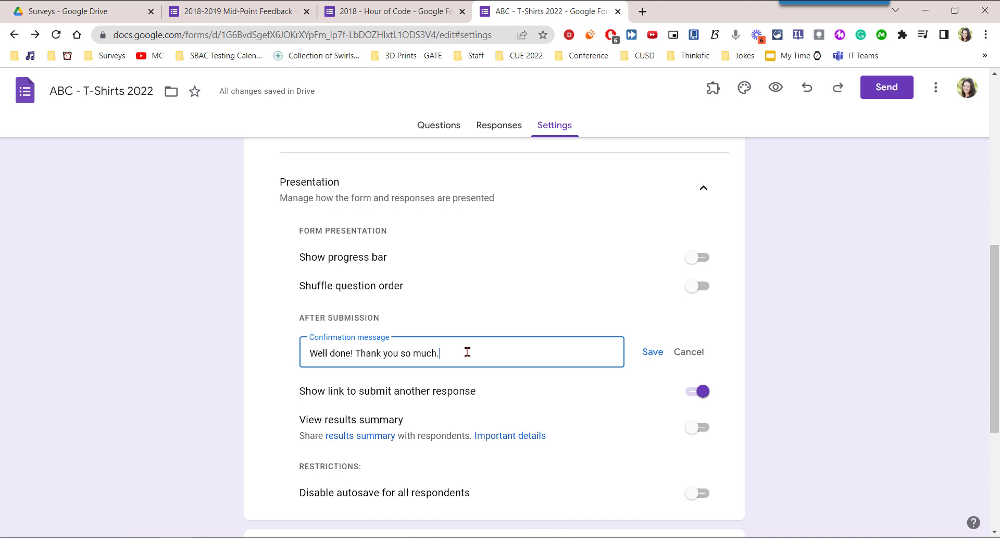
{"action": "left_click", "coordinate": [701, 353]}
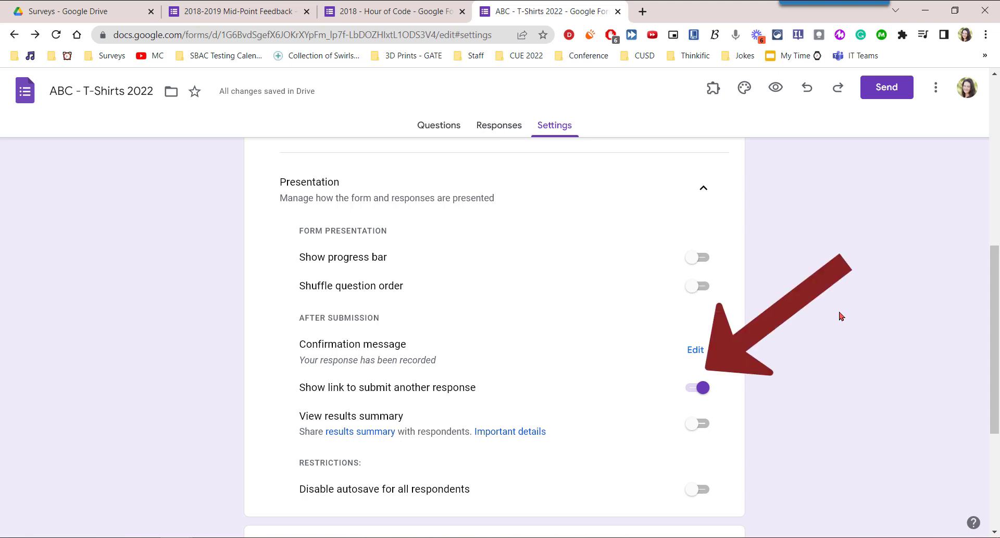
Turn the link for submitting another response off and back on
{"action": "left_click", "coordinate": [702, 388]}
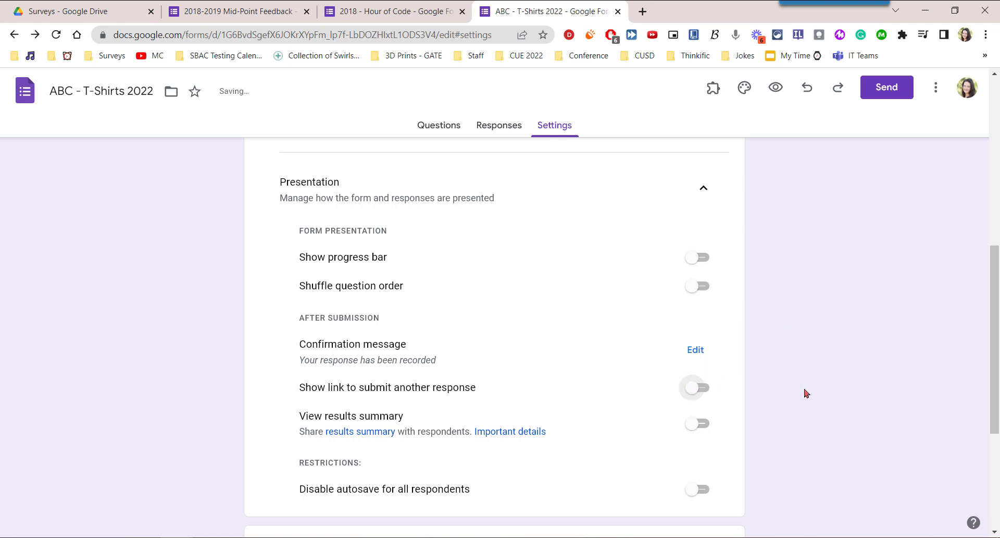
{"action": "left_click", "coordinate": [690, 387]}
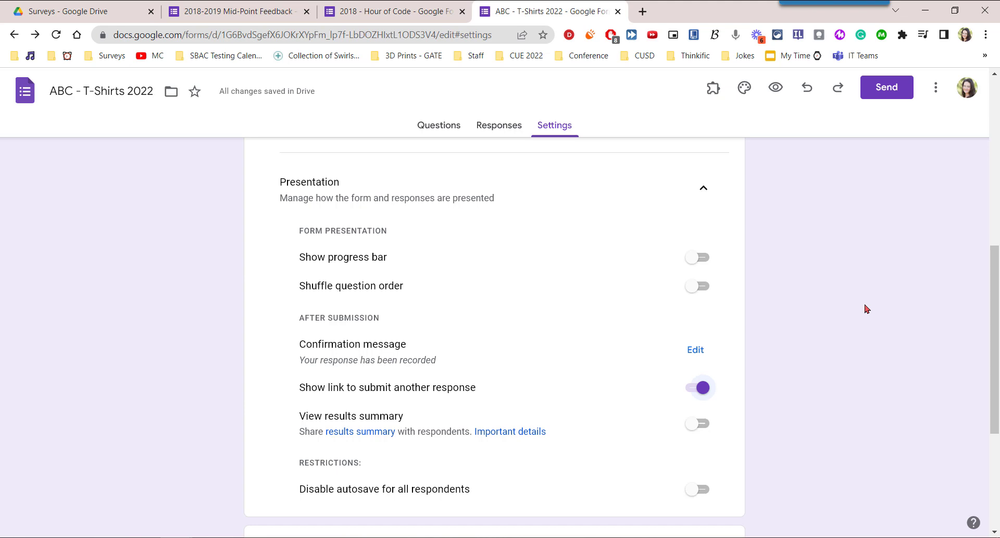
Expand the form defaults and turn collecting email addresses by default off and back on
{"action": "scroll", "coordinate": [866, 309], "scroll_direction": "down", "scroll_amount": 2}
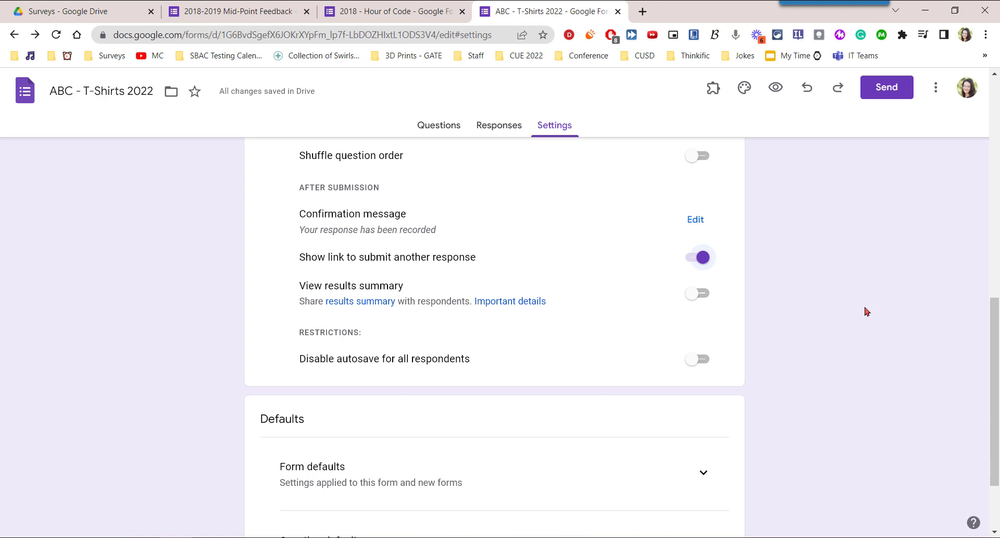
{"action": "scroll", "coordinate": [866, 311], "scroll_direction": "down", "scroll_amount": 2}
{"action": "left_click", "coordinate": [703, 369]}
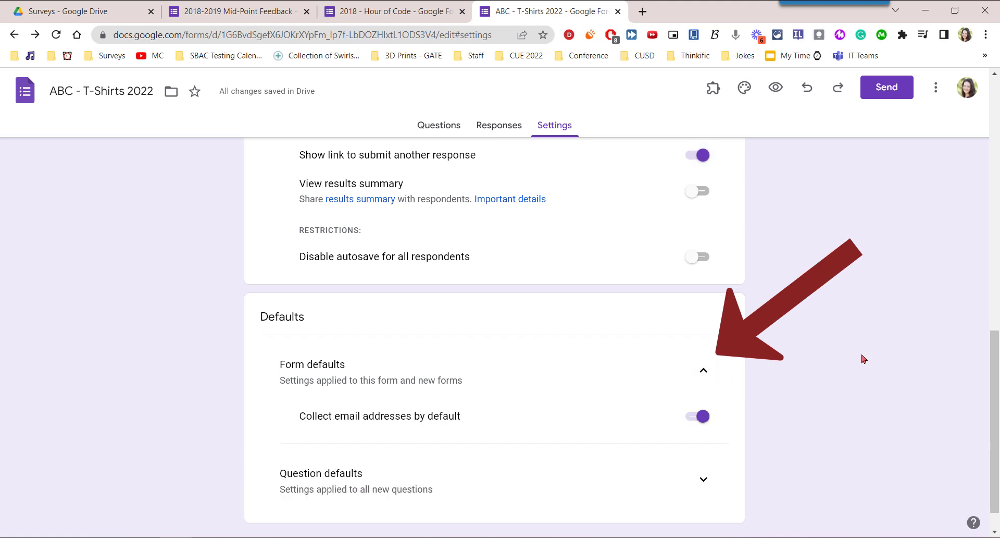
{"action": "scroll", "coordinate": [864, 358], "scroll_direction": "down", "scroll_amount": 1}
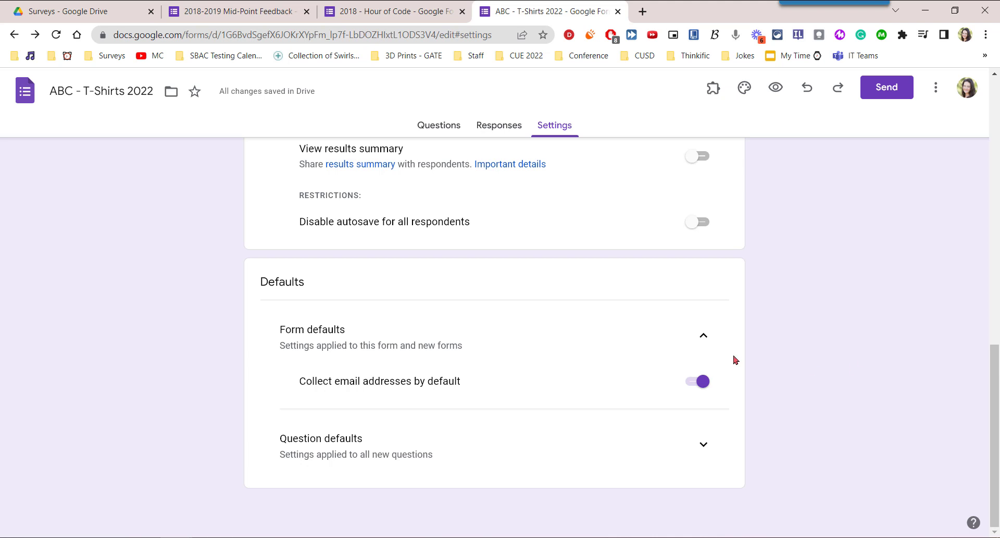
{"action": "left_click", "coordinate": [698, 380]}
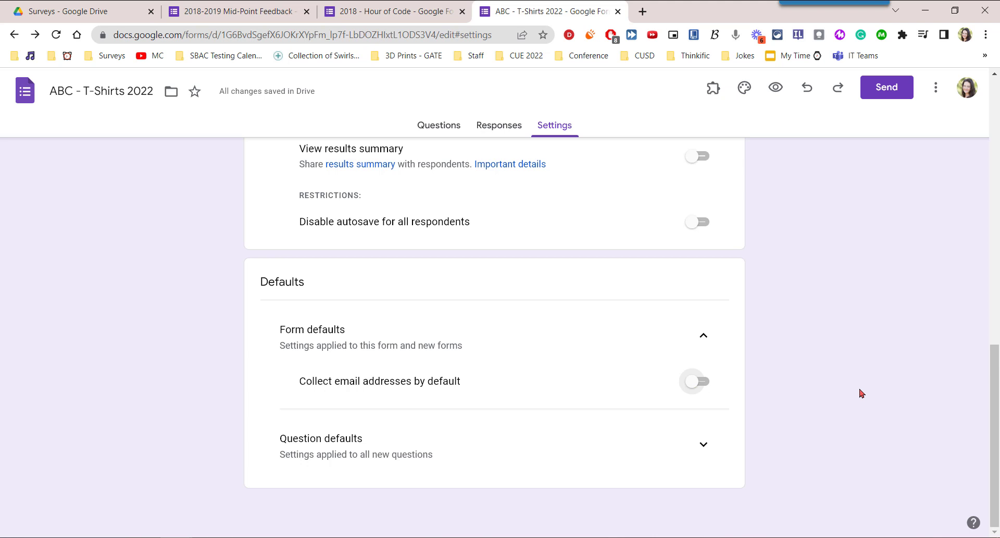
{"action": "left_click", "coordinate": [689, 381]}
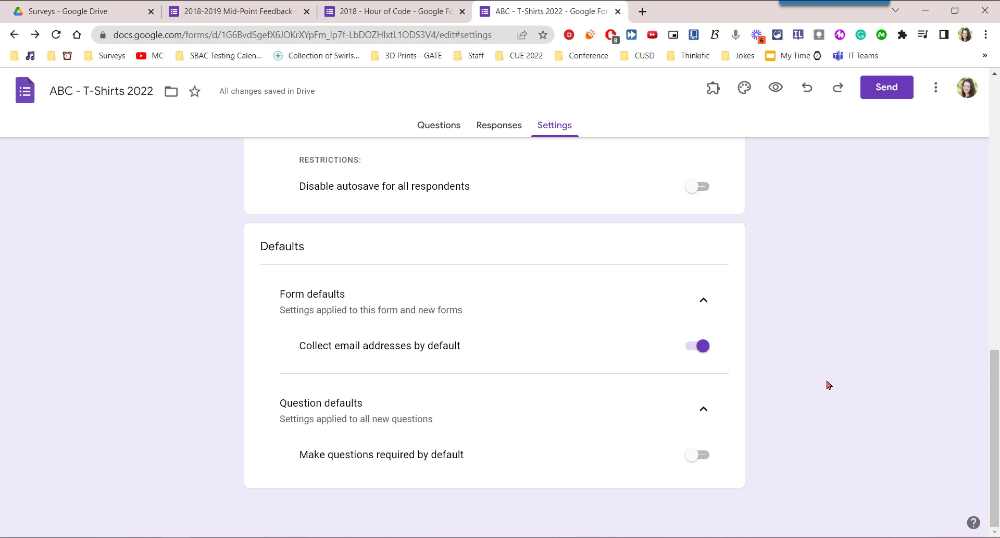
Make questions required by default in the question defaults
{"action": "left_click", "coordinate": [697, 458]}
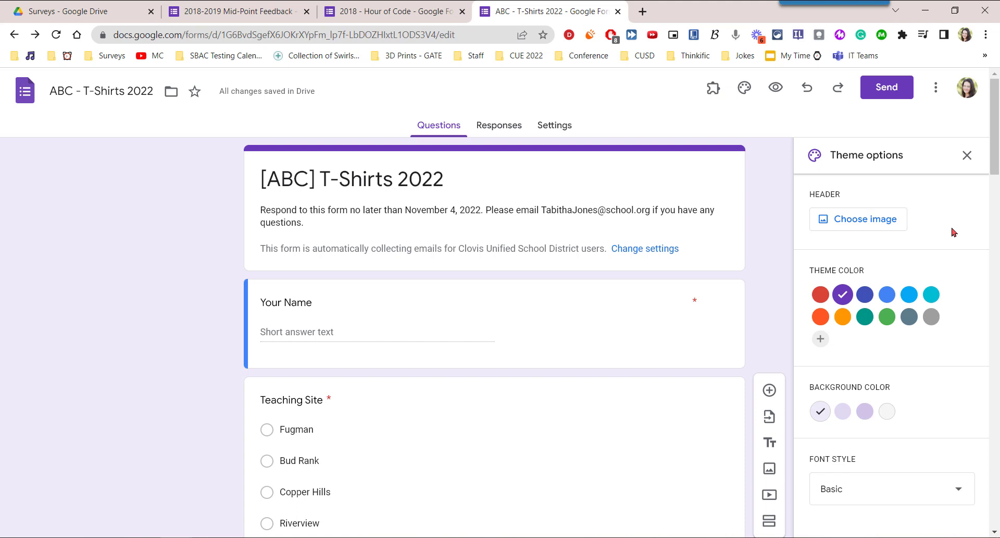
Open the header image chooser and try an orange-and-black image from the Work and School themes
{"action": "left_click", "coordinate": [887, 224]}
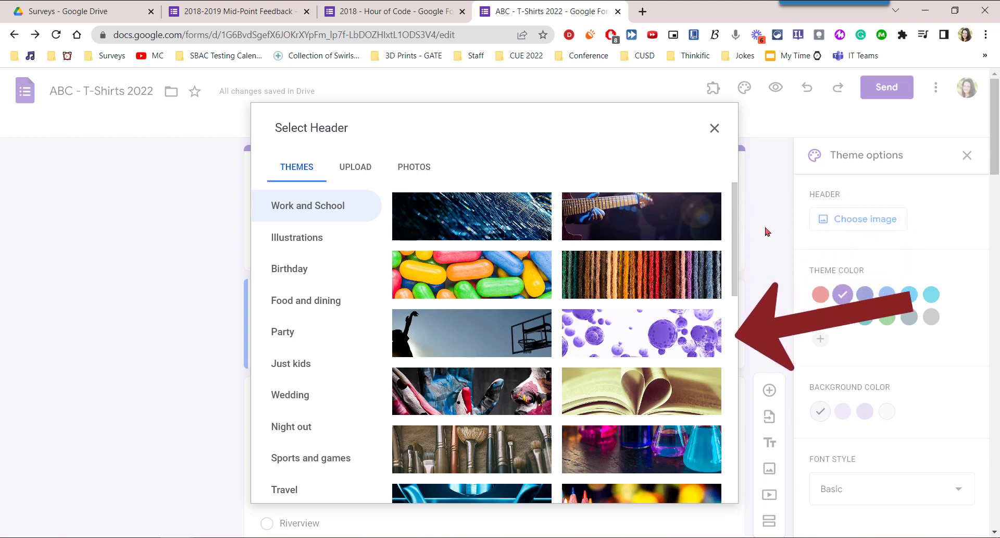
{"action": "left_click_drag", "start_coordinate": [736, 214], "coordinate": [735, 339]}
{"action": "left_click", "coordinate": [657, 305]}
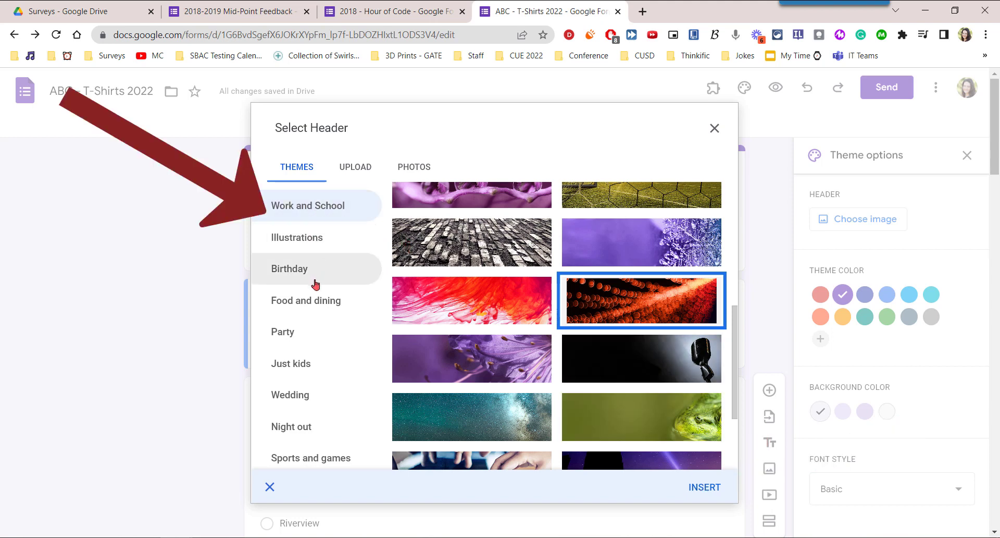
{"action": "scroll", "coordinate": [315, 302], "scroll_direction": "down", "scroll_amount": 2}
{"action": "scroll", "coordinate": [313, 301], "scroll_direction": "down", "scroll_amount": 1}
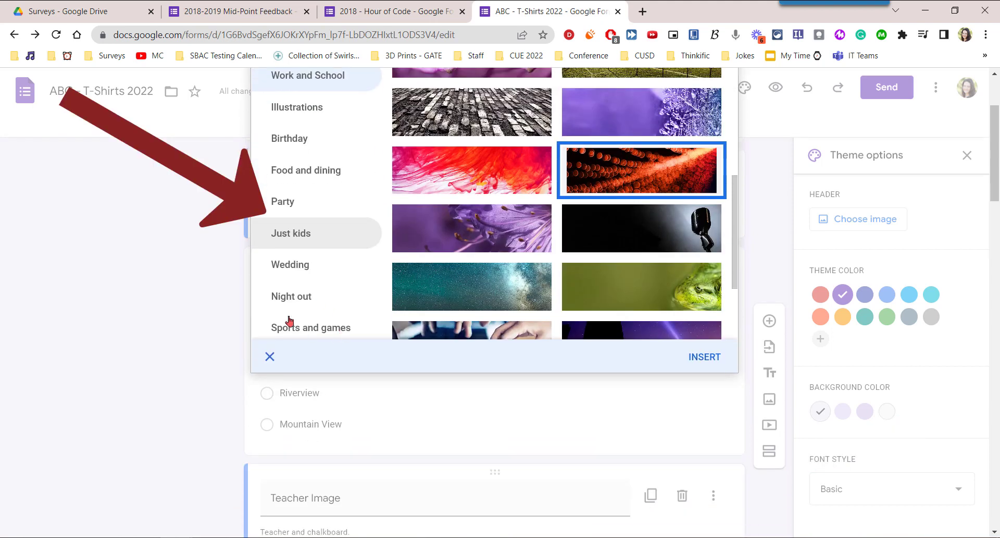
{"action": "scroll", "coordinate": [368, 245], "scroll_direction": "up", "scroll_amount": 1}
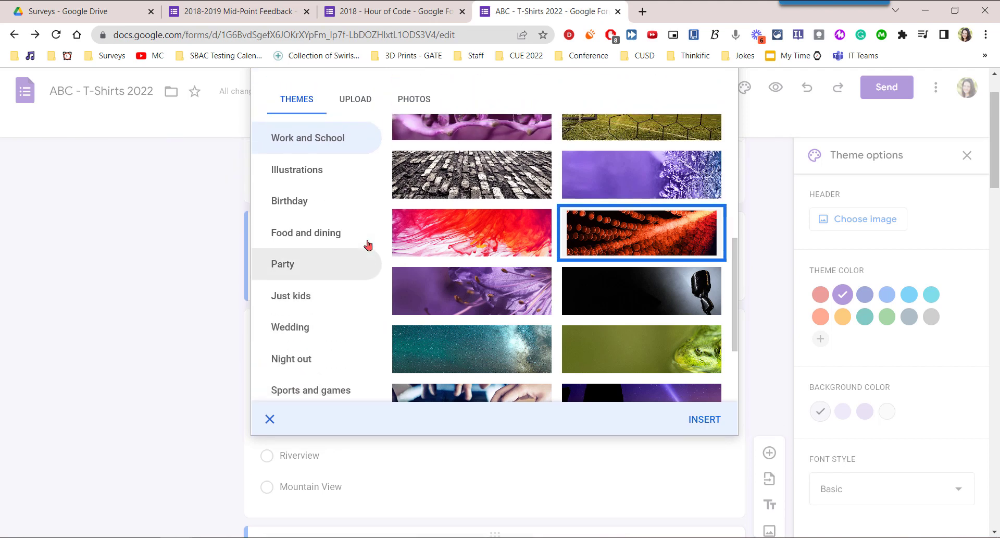
{"action": "scroll", "coordinate": [364, 308], "scroll_direction": "up", "scroll_amount": 1}
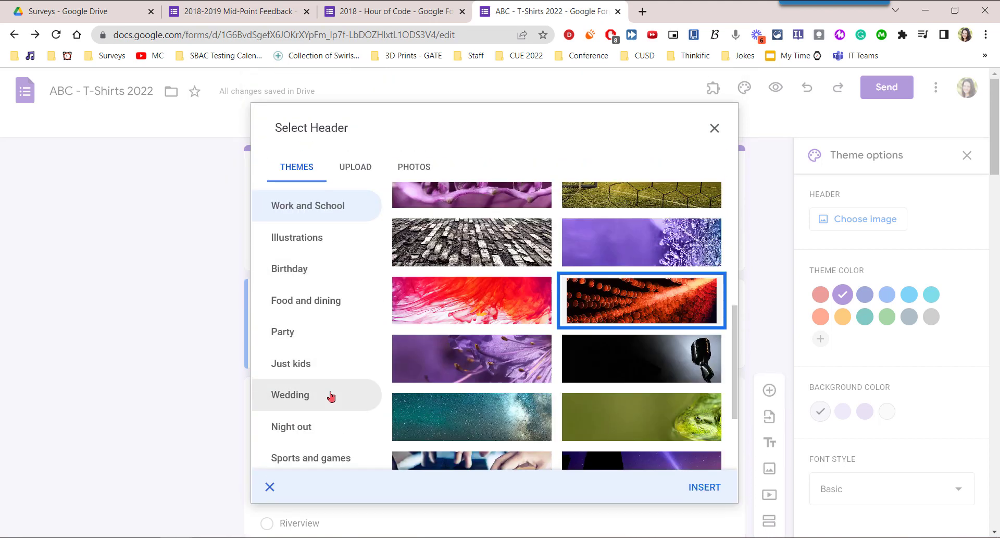
Insert the water-skiing elephant illustration from the Sports and games themes as the form's header image
{"action": "left_click", "coordinate": [329, 451]}
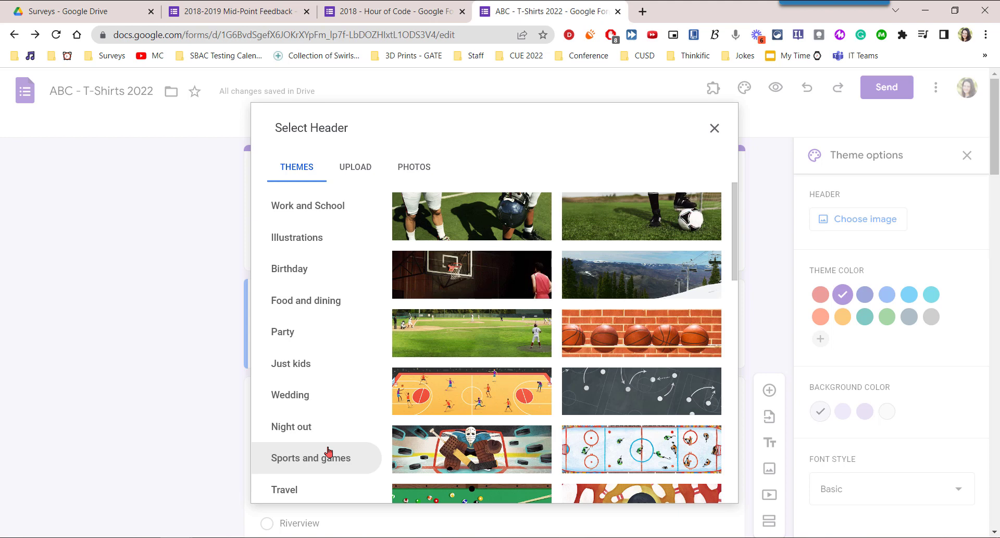
{"action": "left_click", "coordinate": [333, 452]}
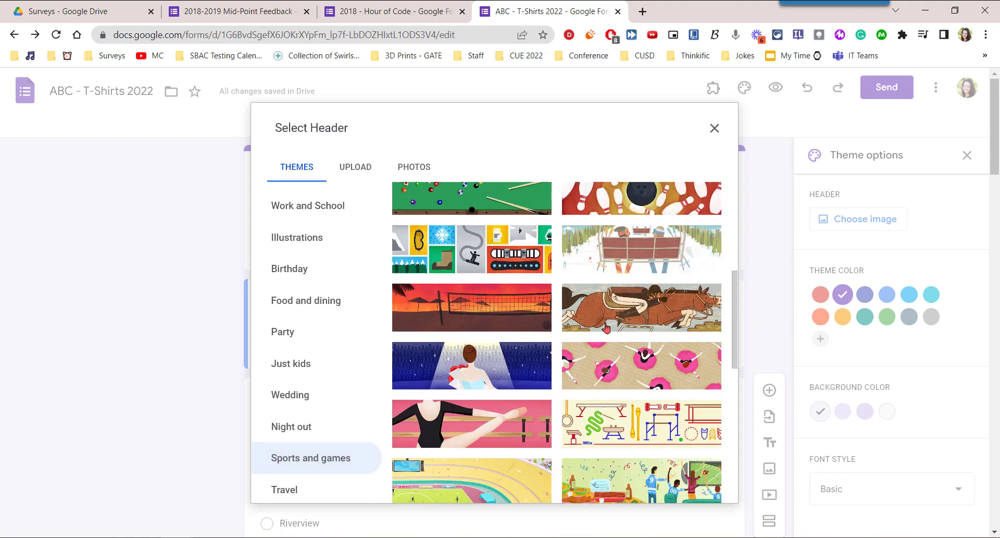
{"action": "scroll", "coordinate": [606, 326], "scroll_direction": "down", "scroll_amount": 3}
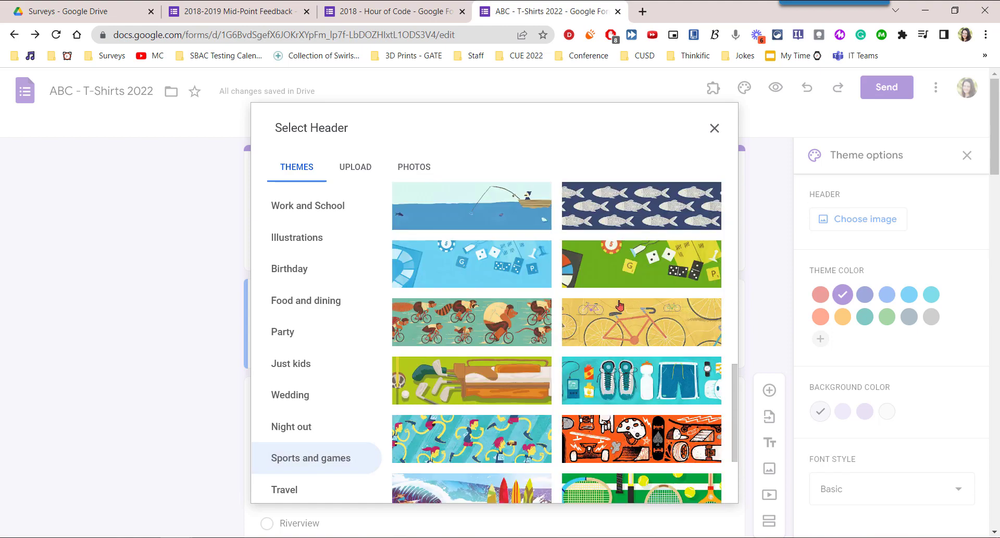
{"action": "scroll", "coordinate": [620, 305], "scroll_direction": "down", "scroll_amount": 3}
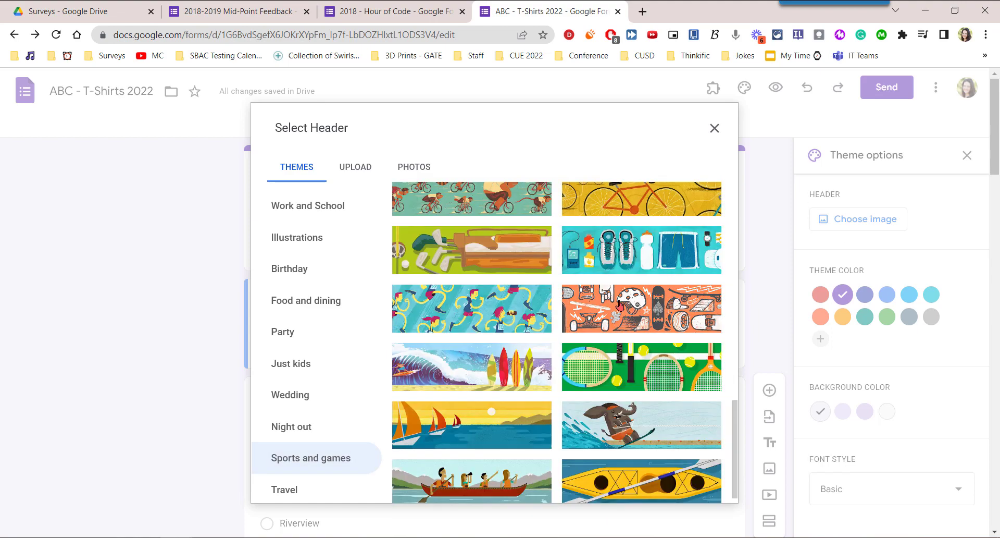
{"action": "scroll", "coordinate": [620, 305], "scroll_direction": "down", "scroll_amount": 1}
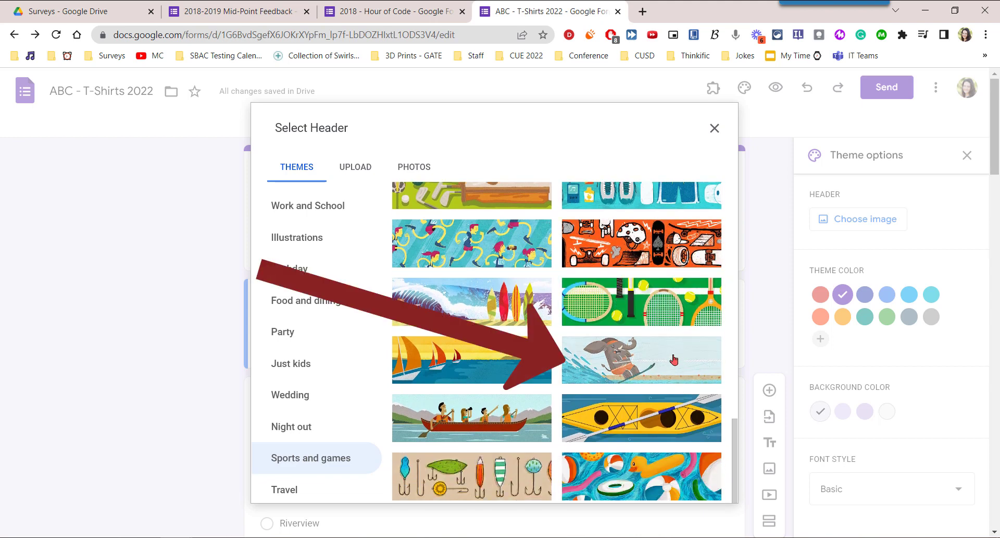
{"action": "left_click", "coordinate": [674, 359]}
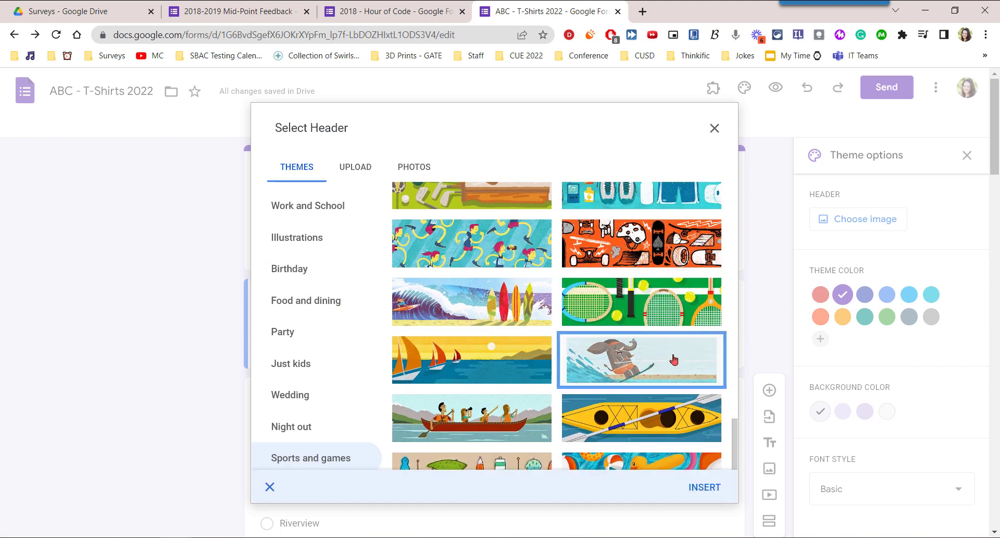
{"action": "left_click", "coordinate": [706, 487]}
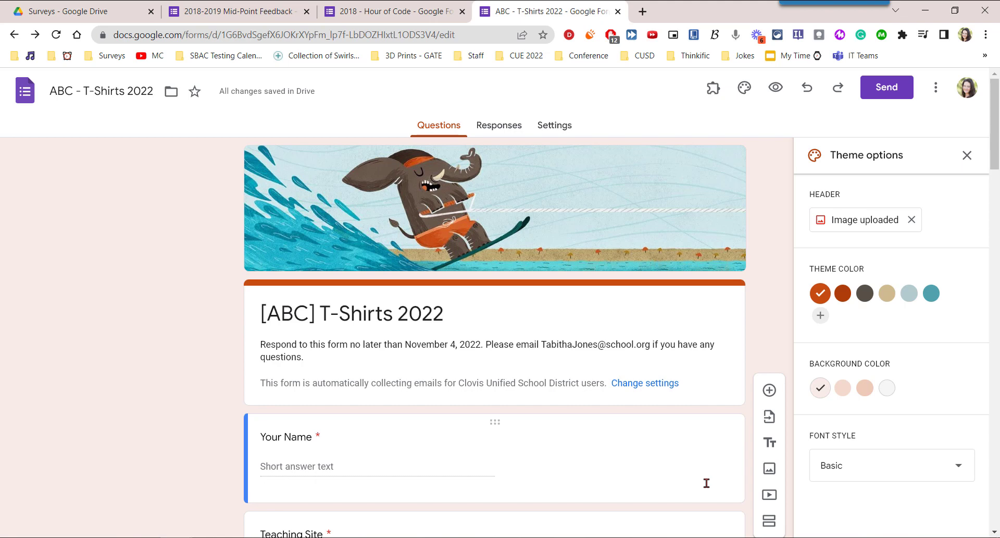
Try the dark gray and tan (#cfbc90) theme colors, and set the background to the Dark tan shade
{"action": "left_click", "coordinate": [866, 313]}
{"action": "left_click", "coordinate": [867, 296]}
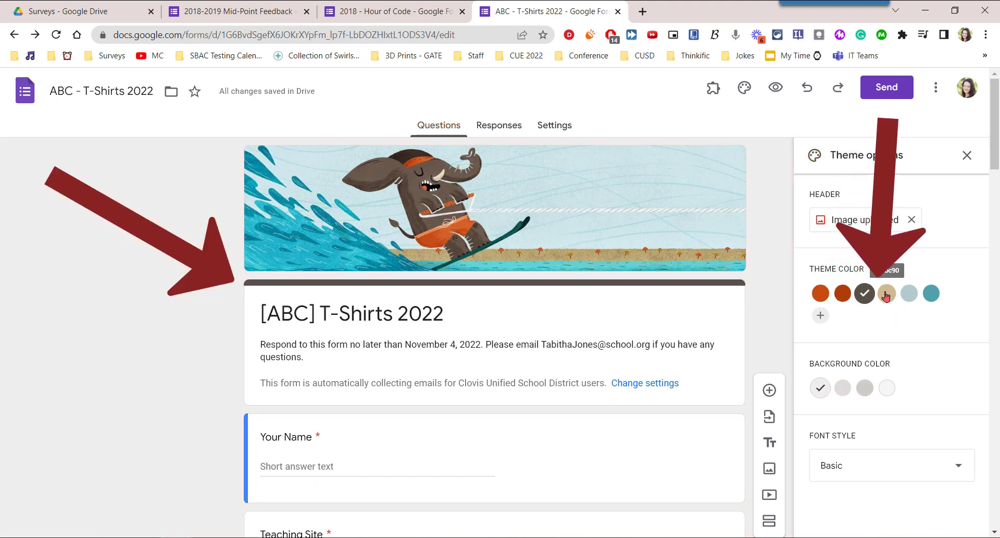
{"action": "left_click", "coordinate": [891, 299]}
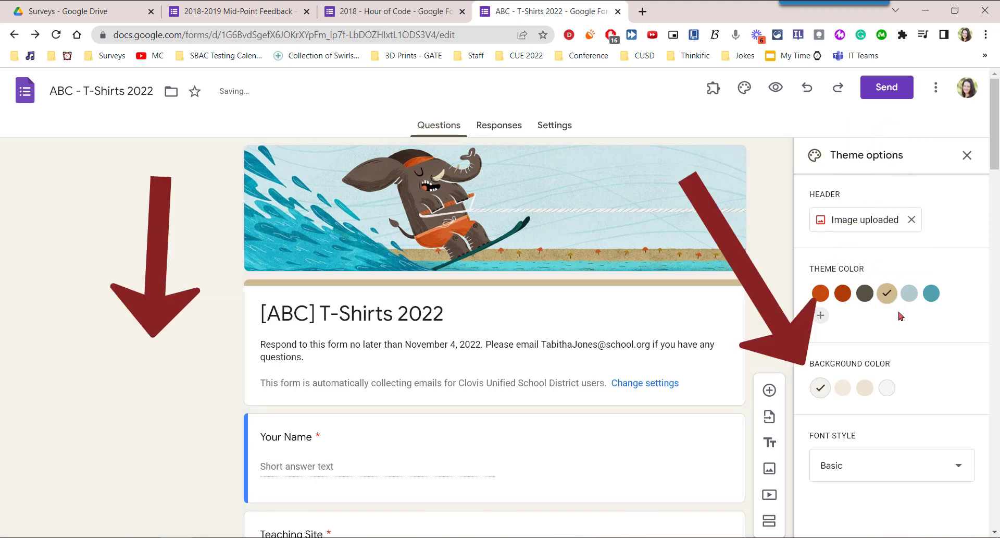
{"action": "left_click", "coordinate": [844, 389]}
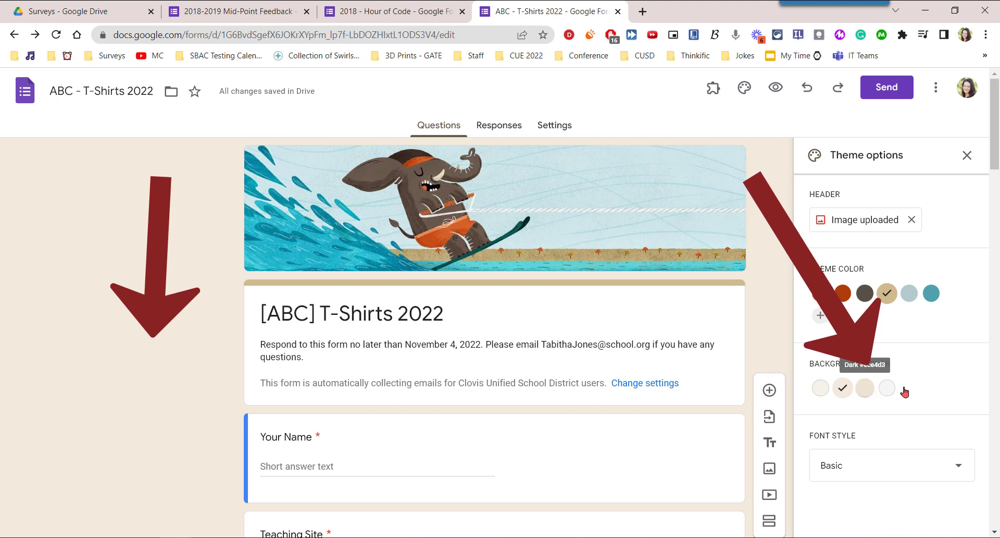
{"action": "left_click", "coordinate": [865, 387]}
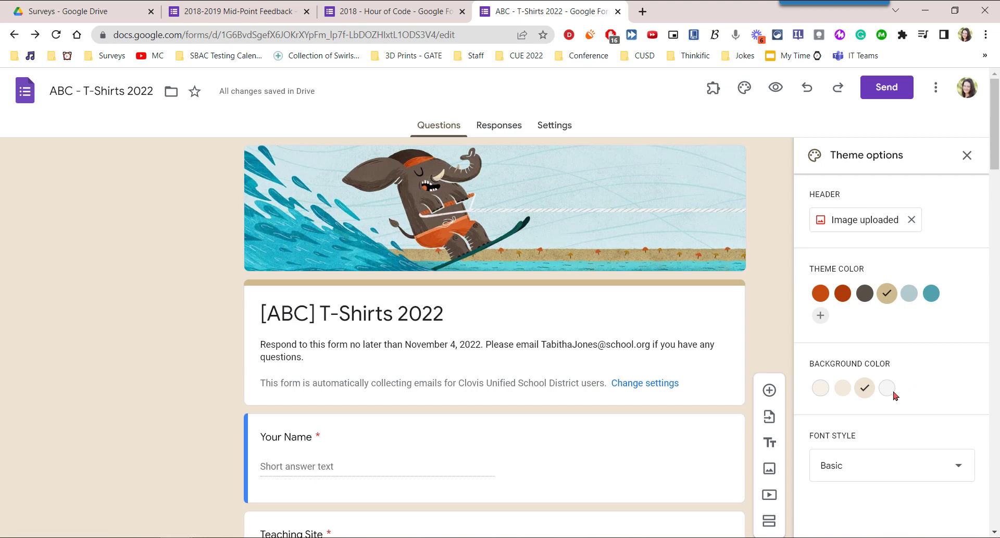
Remove the elephant header and choose the photo of a hand holding a seashell from the Dec 31, 2017 photos instead
{"action": "left_click", "coordinate": [911, 221]}
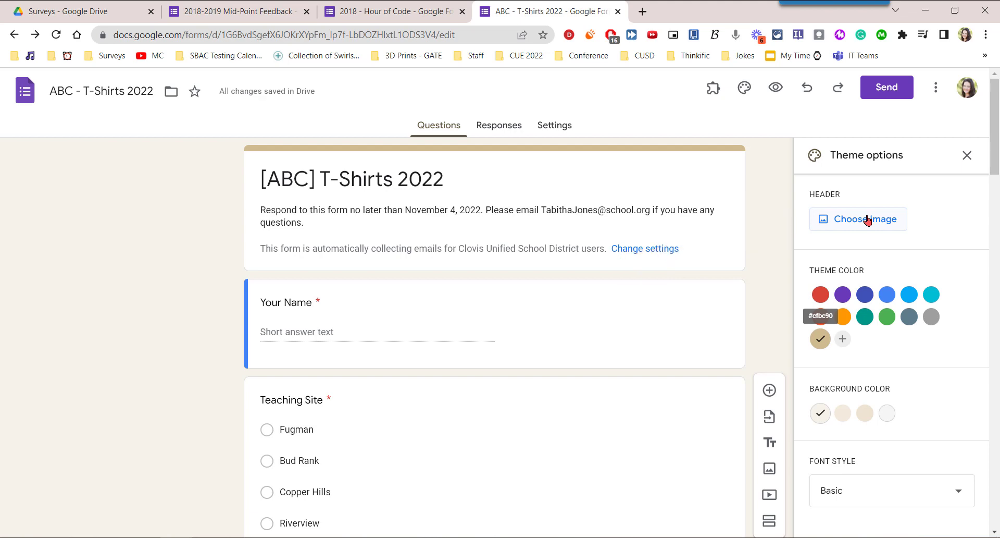
{"action": "left_click", "coordinate": [868, 220]}
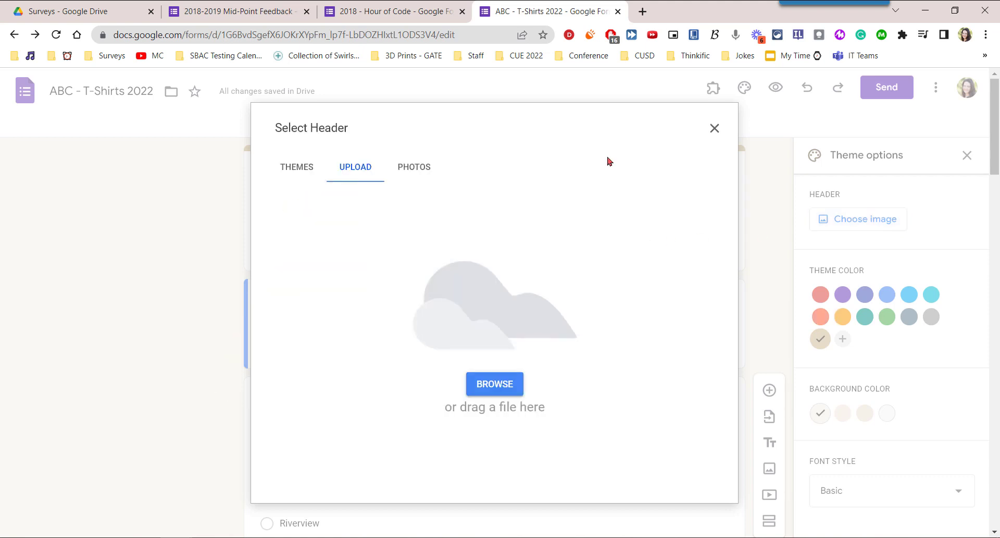
{"action": "left_click", "coordinate": [412, 171]}
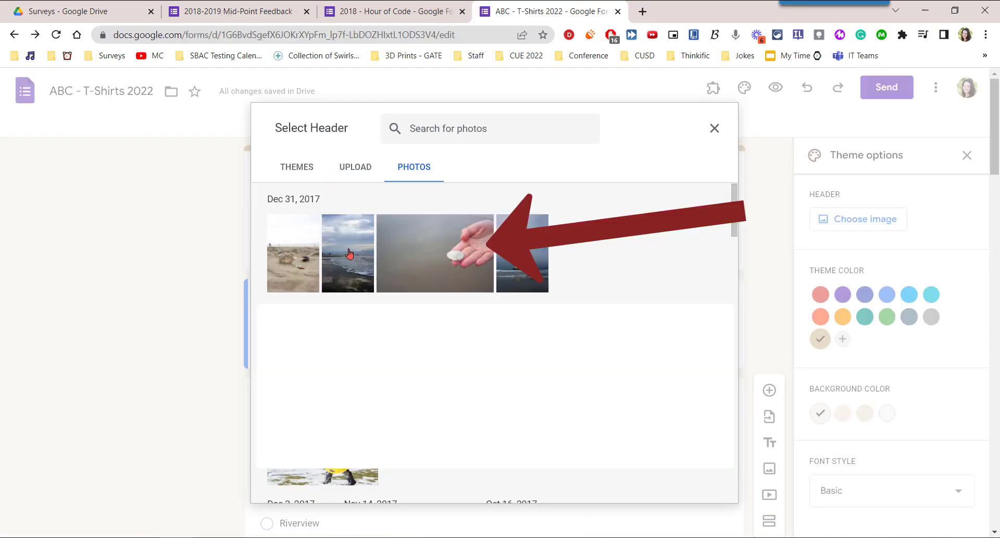
{"action": "left_click", "coordinate": [349, 255]}
{"action": "left_click", "coordinate": [429, 256]}
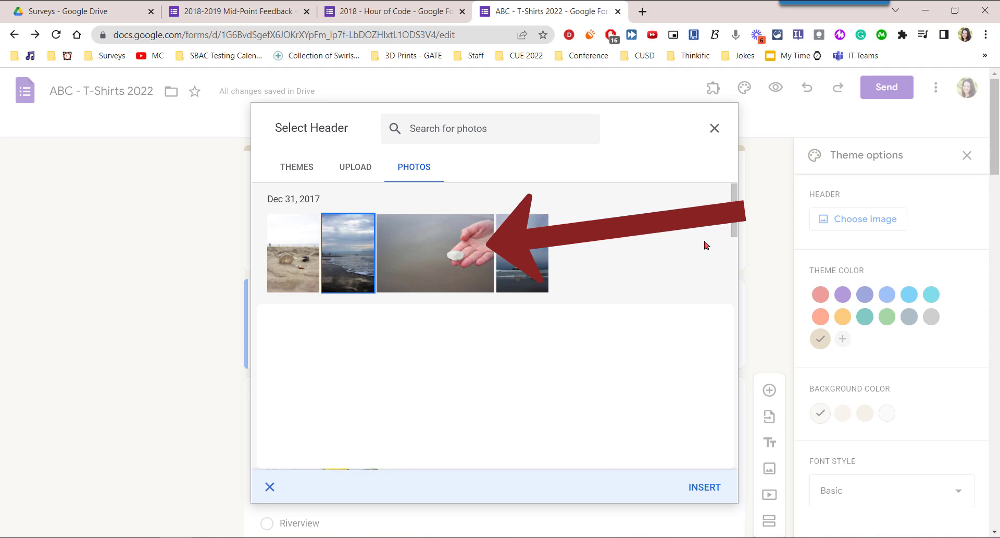
{"action": "left_click", "coordinate": [706, 487]}
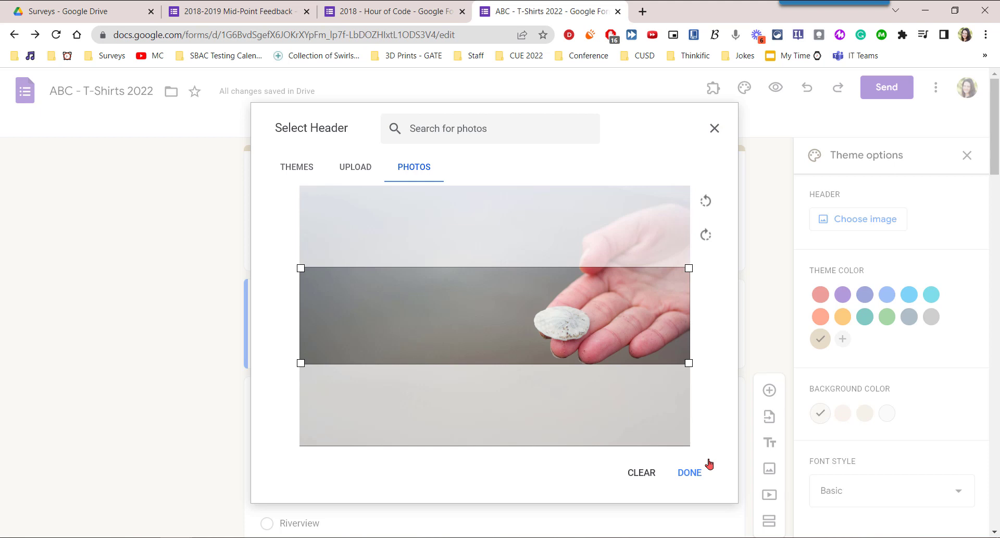
Move the crop area slightly lower on the seashell photo and apply the crop as the form header
{"action": "mouse_move", "coordinate": [655, 325]}
{"action": "left_mouse_down"}
{"action": "mouse_move", "coordinate": [654, 260]}
{"action": "mouse_move", "coordinate": [657, 355]}
{"action": "mouse_move", "coordinate": [665, 344]}
{"action": "left_mouse_up"}
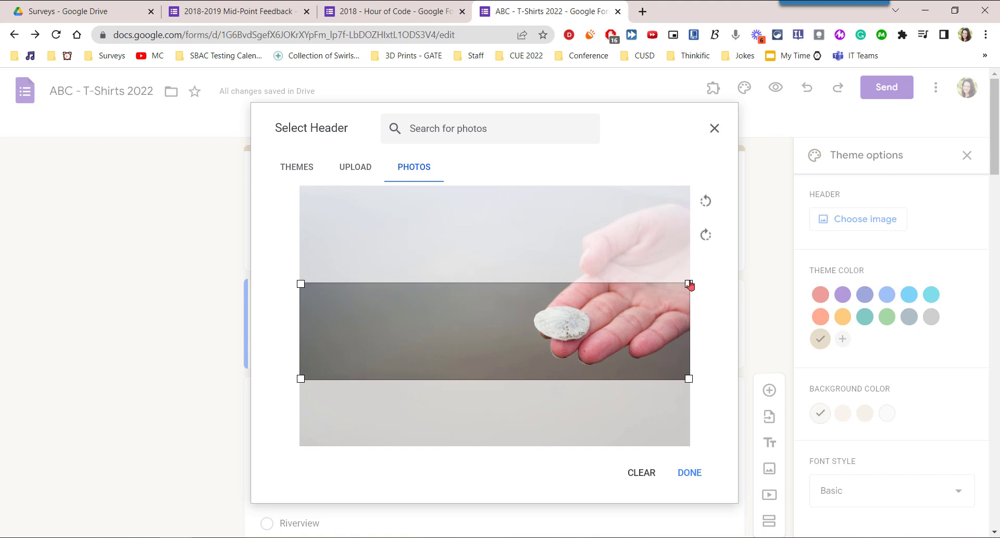
{"action": "mouse_move", "coordinate": [684, 283]}
{"action": "left_mouse_down"}
{"action": "mouse_move", "coordinate": [633, 320]}
{"action": "mouse_move", "coordinate": [666, 286]}
{"action": "mouse_move", "coordinate": [688, 284]}
{"action": "left_mouse_up"}
{"action": "left_click", "coordinate": [690, 472]}
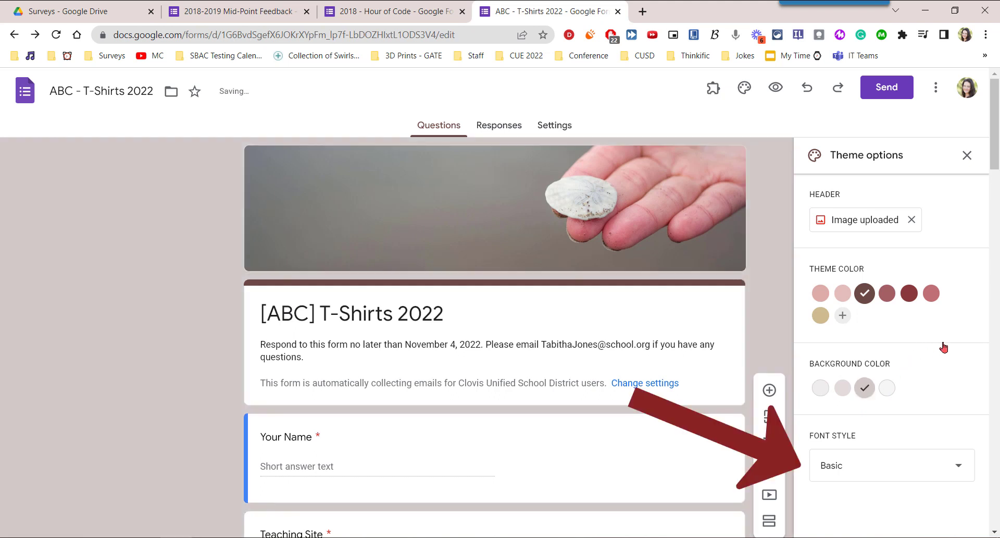
Open the font style choices in the form's theme options
{"action": "scroll", "coordinate": [946, 347], "scroll_direction": "down", "scroll_amount": 1}
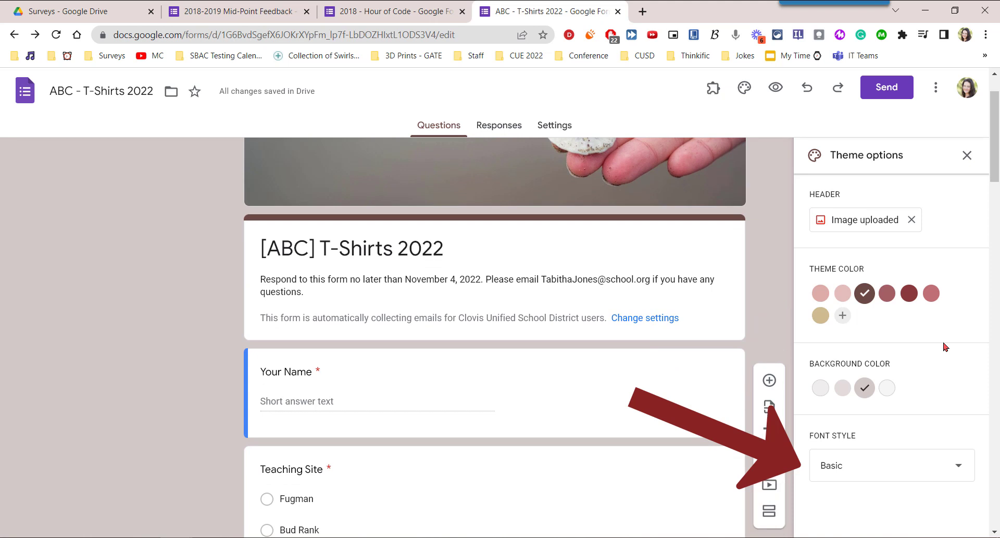
{"action": "left_click", "coordinate": [960, 467]}
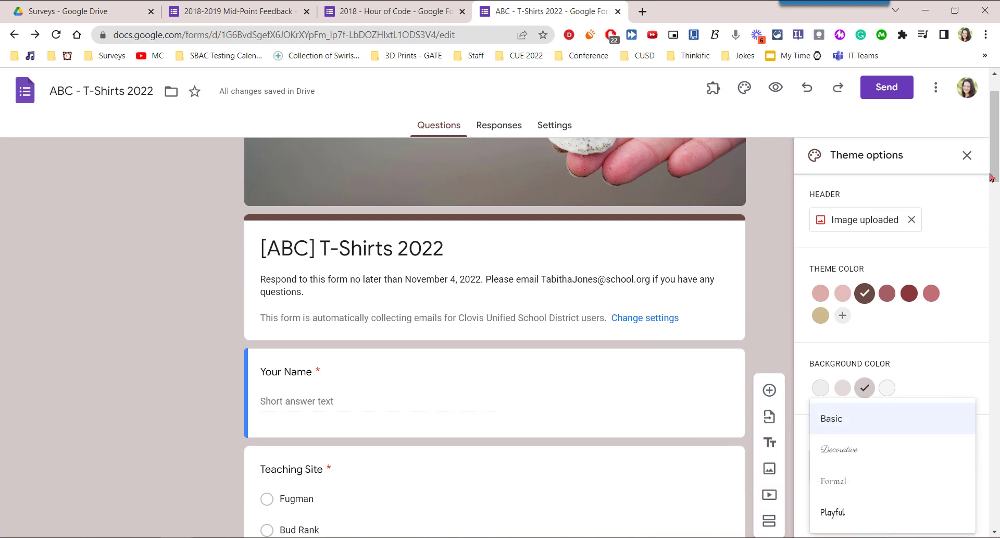
{"action": "scroll", "coordinate": [995, 161], "scroll_direction": "down", "scroll_amount": 1}
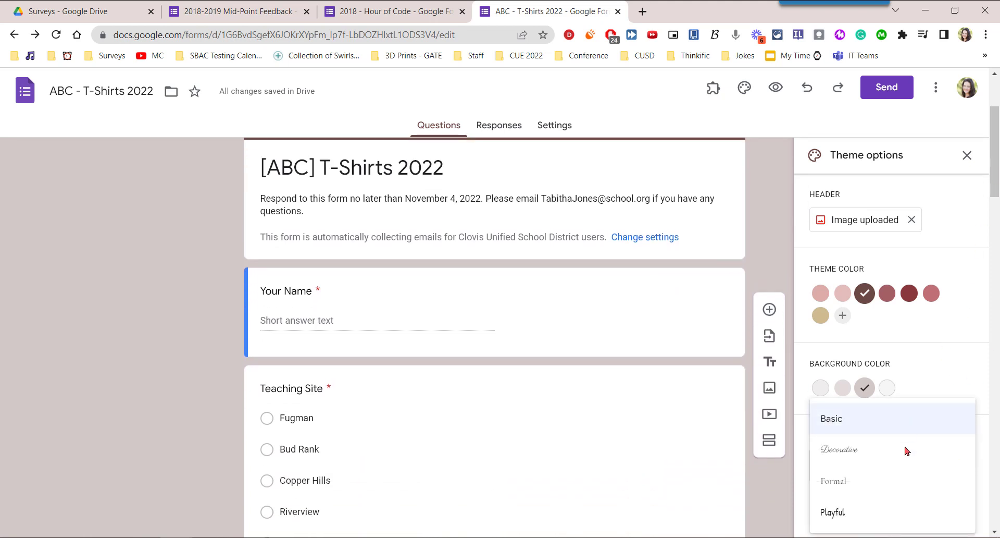